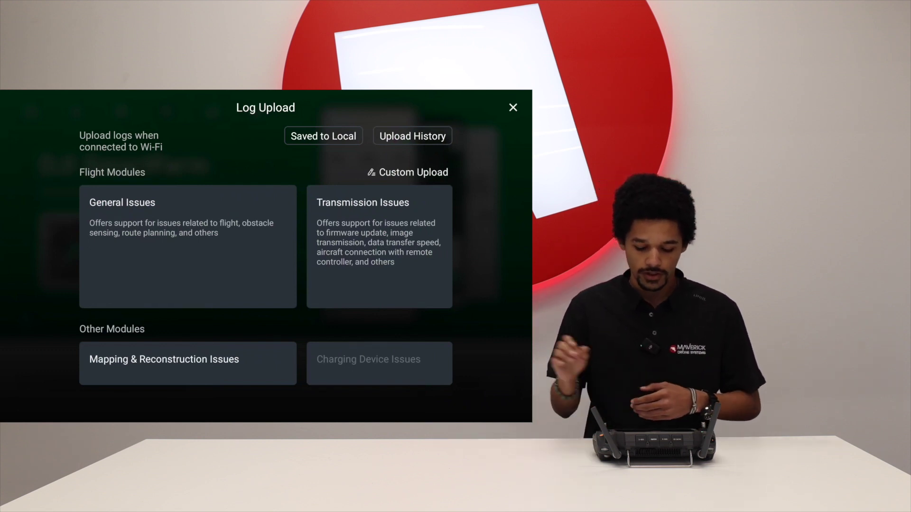
- Open the General Issues card to show its 50 log records
click(217, 270)
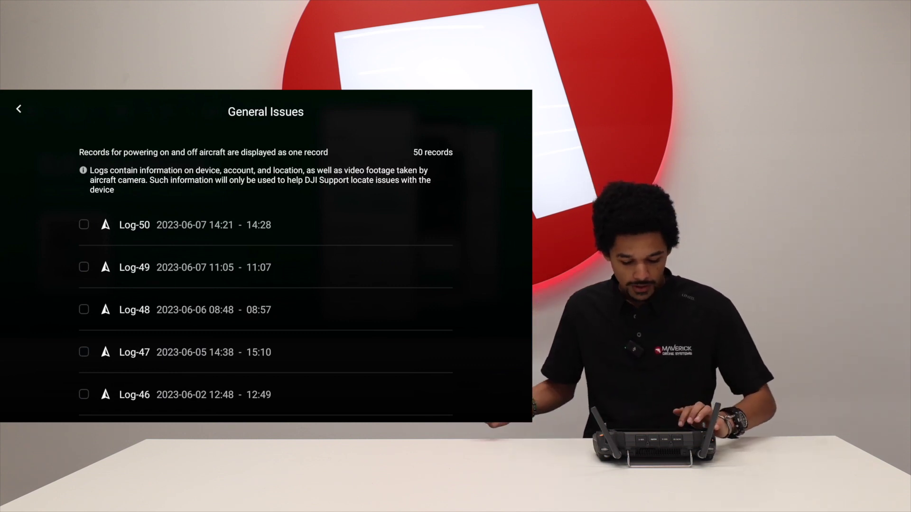
- Tick Log-50 through Log-47, then untick the others so only Log-50 stays selected
click(83, 224)
click(83, 265)
click(83, 310)
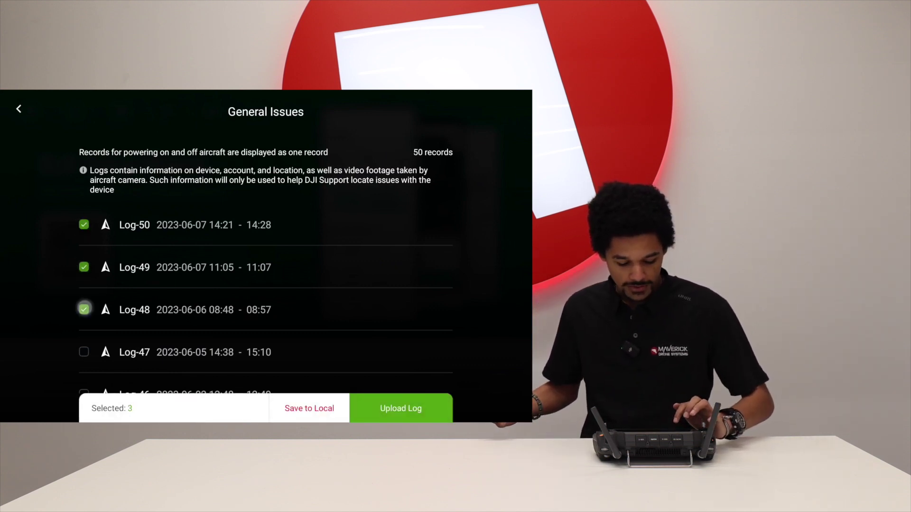
click(83, 351)
scroll(266, 306, down, 1)
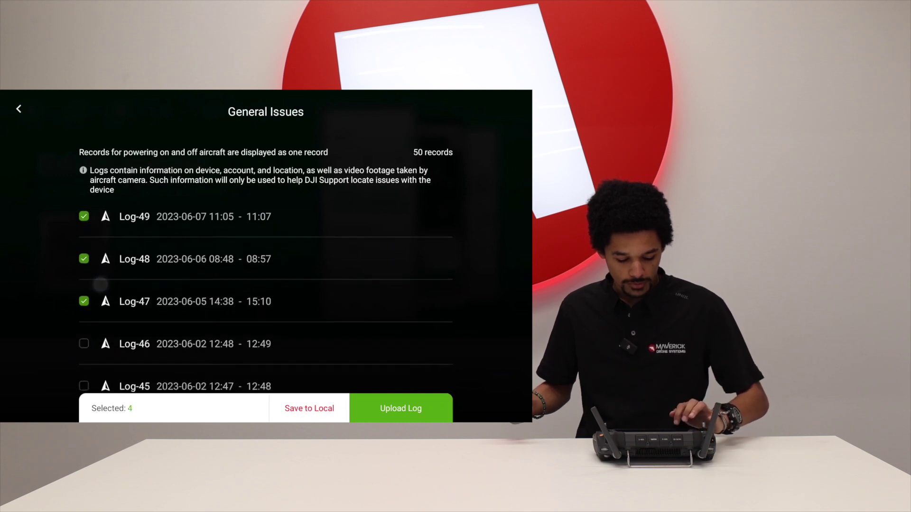
scroll(265, 306, up, 1)
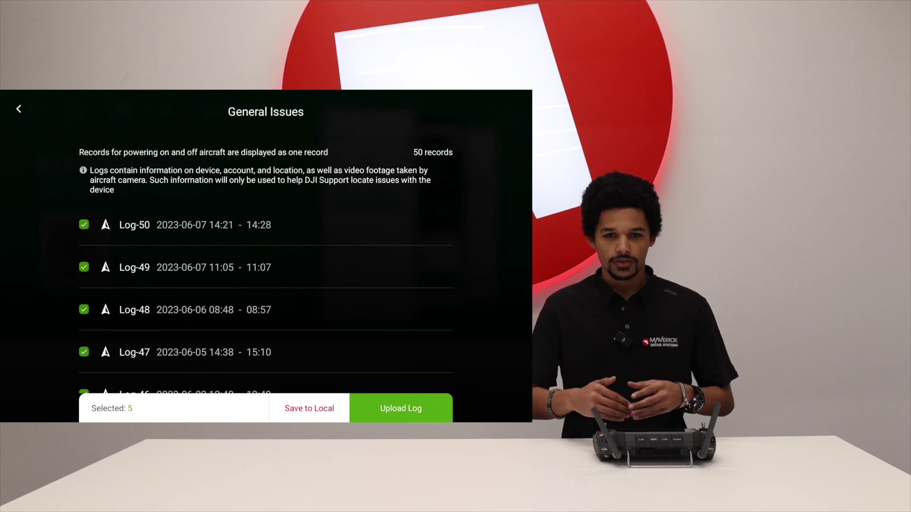
scroll(100, 299, down, 1)
click(84, 341)
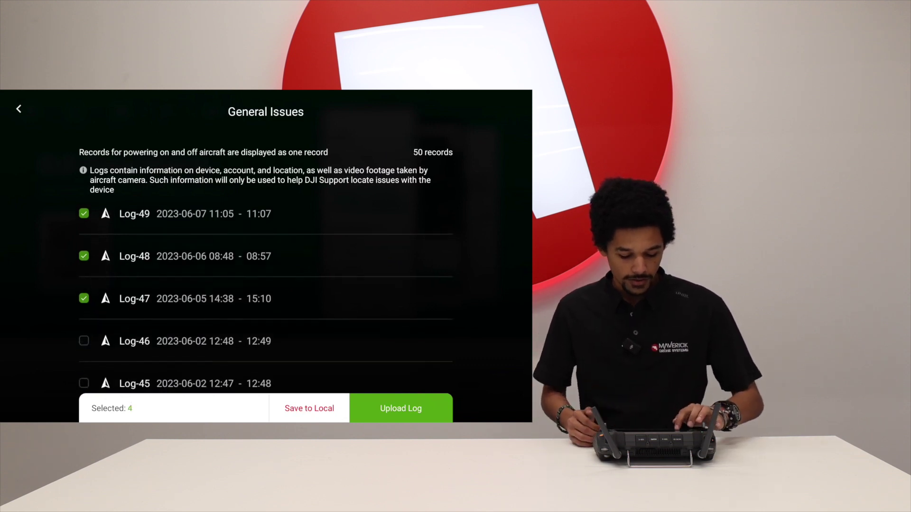
click(84, 298)
click(84, 256)
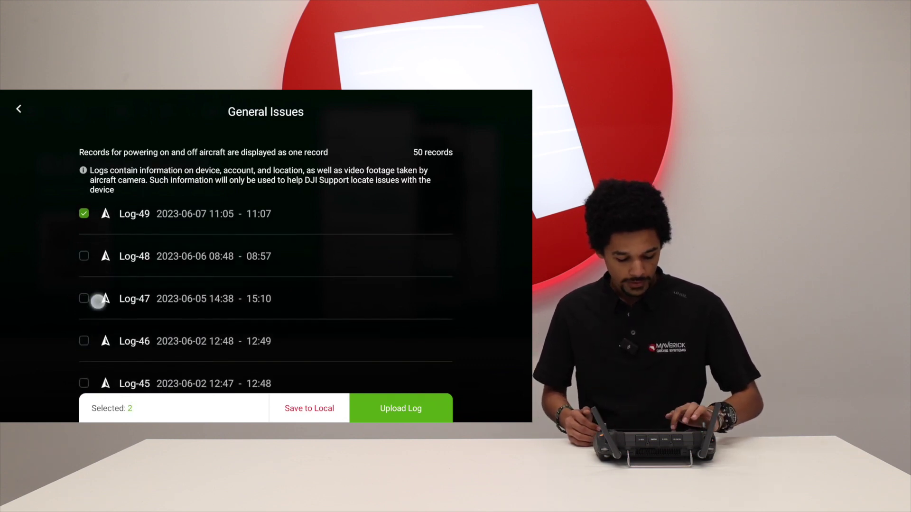
scroll(213, 299, up, 1)
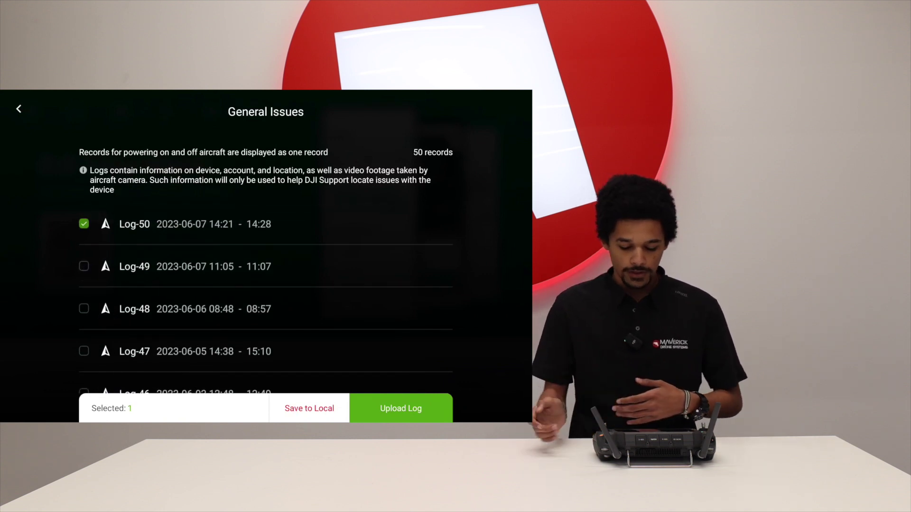
- Save Log-50 to local storage and confirm the 77.87 MB package appears in Saved to Local
click(308, 407)
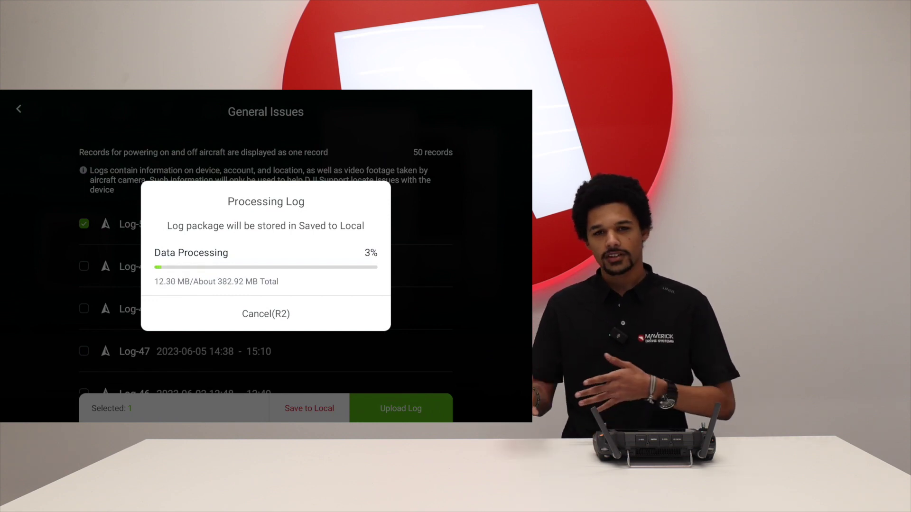
key(Escape)
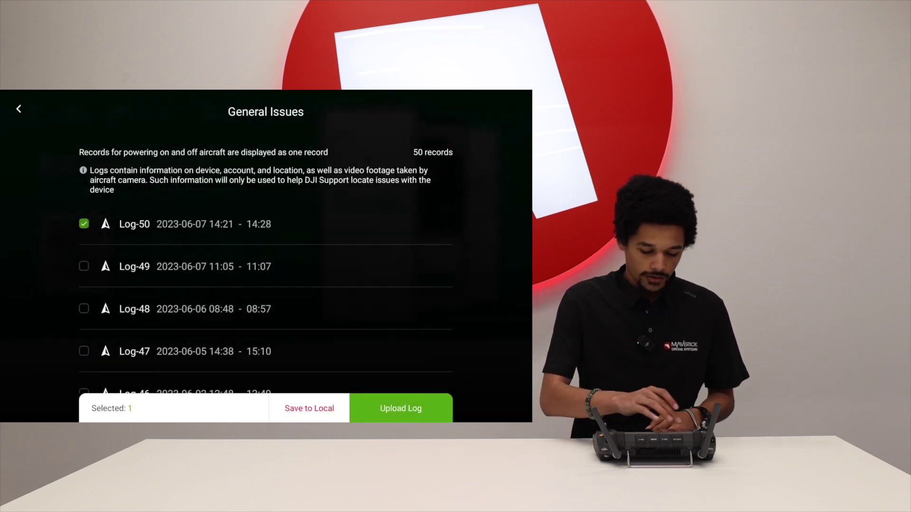
key(Escape)
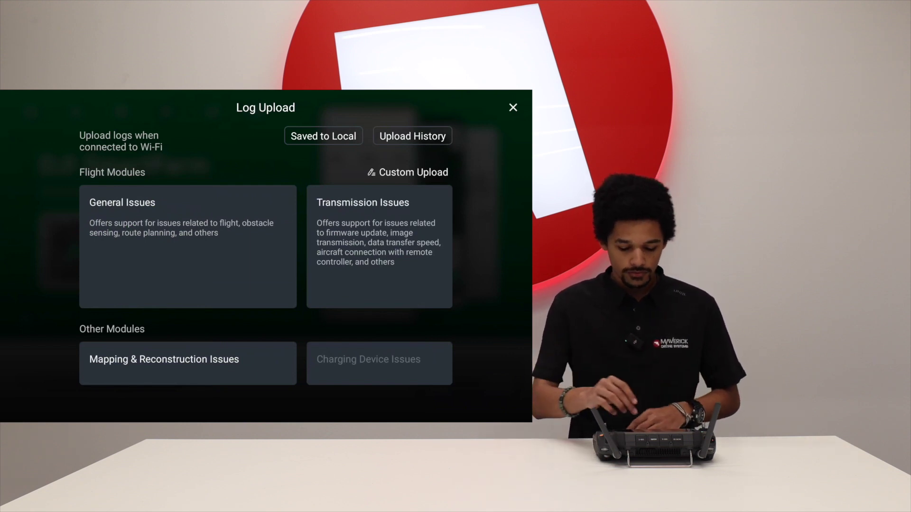
click(323, 136)
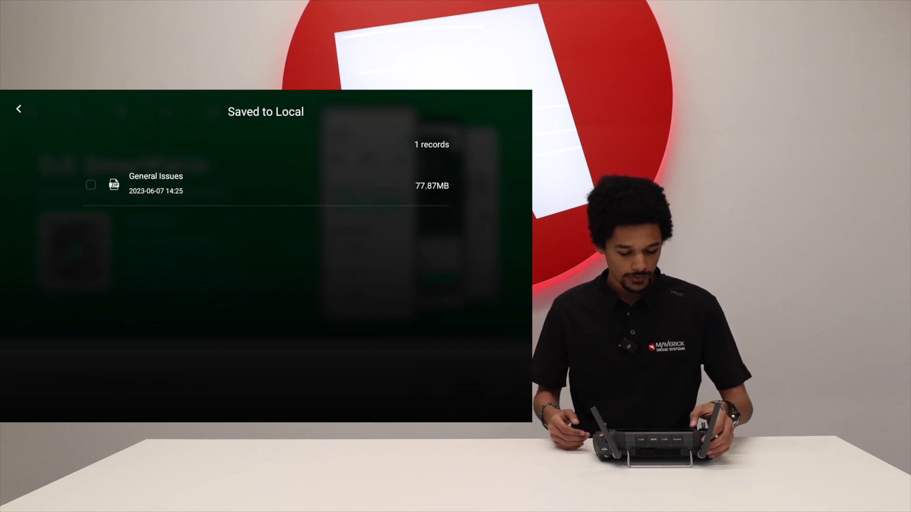
key(Escape)
- Reopen General Issues, select Log-50 and upload it to DJI Support
click(187, 246)
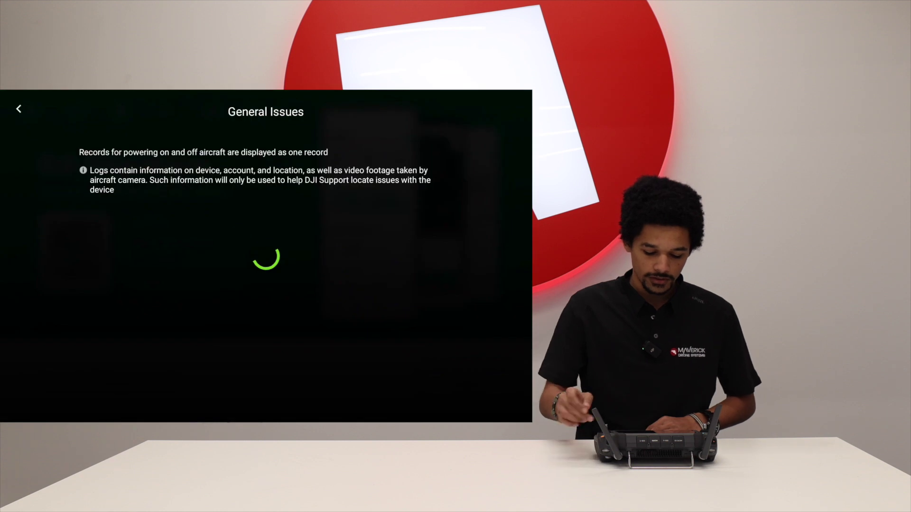
click(84, 224)
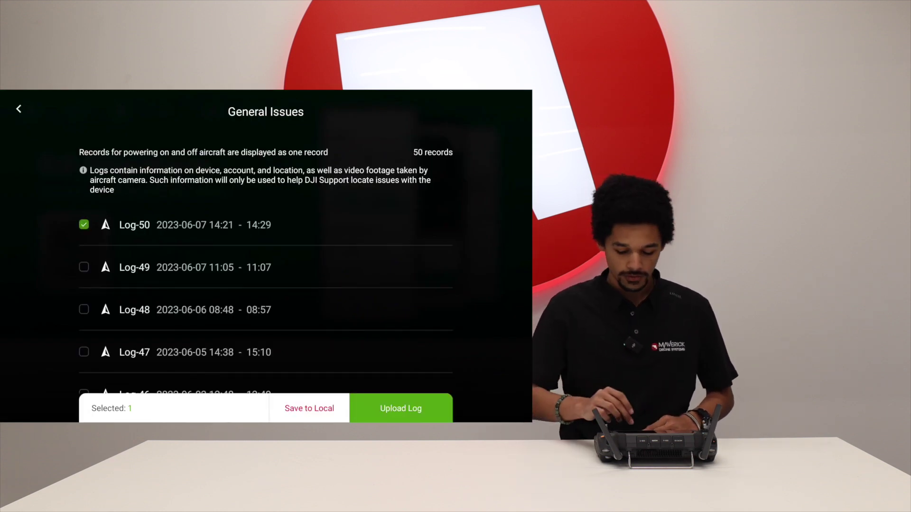
click(401, 408)
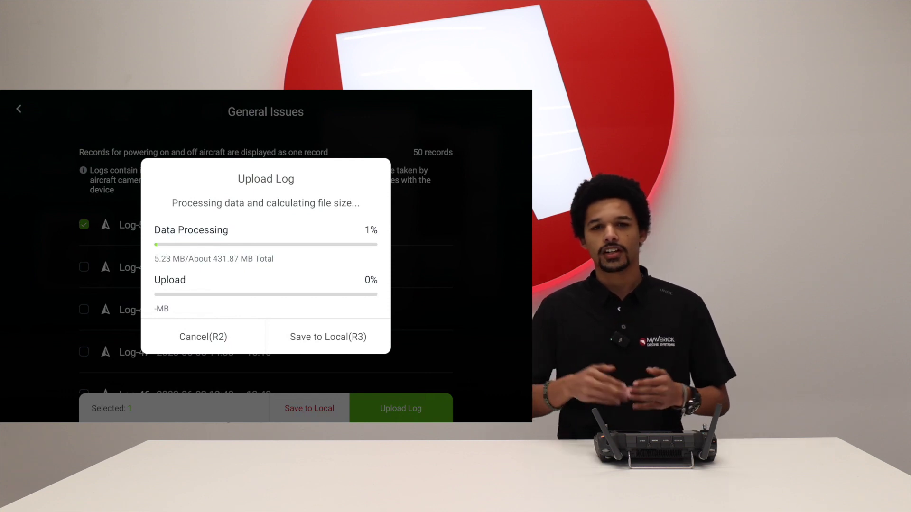